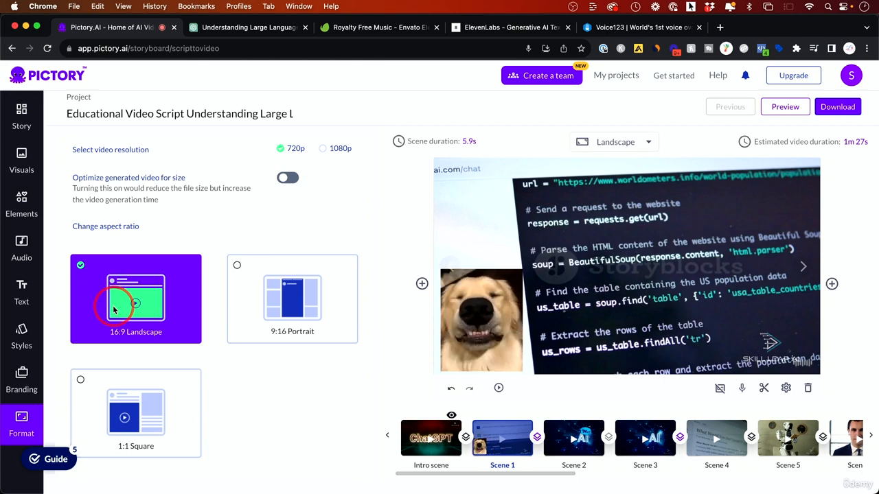
Set the video's aspect ratio to 9:16 Portrait and turn the on-screen text on for Scene 2 and all other scenes
left_click(236, 266)
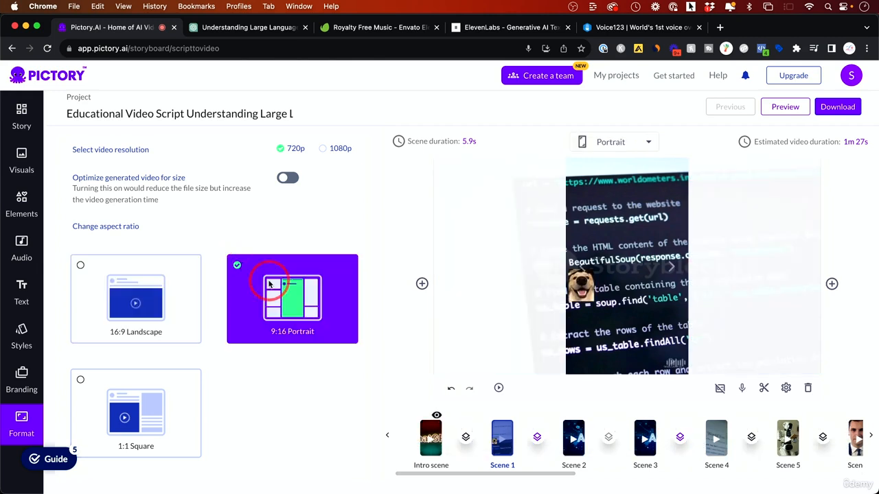
left_click(585, 429)
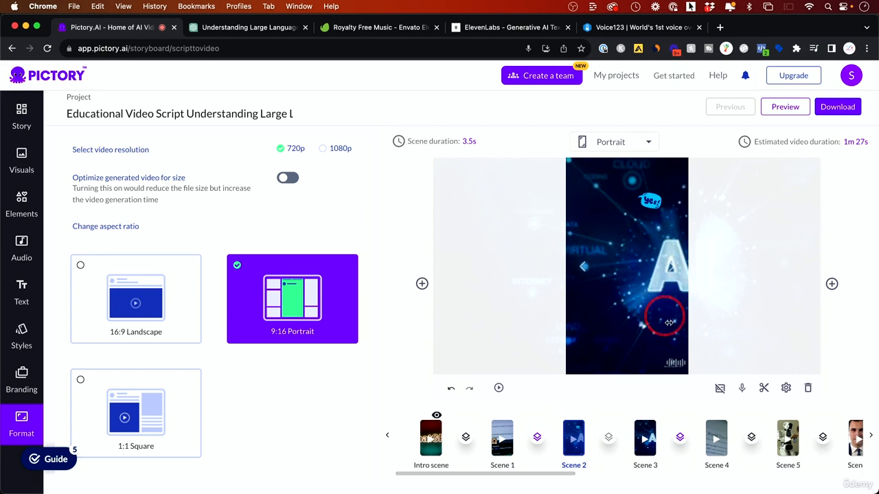
left_click(719, 389)
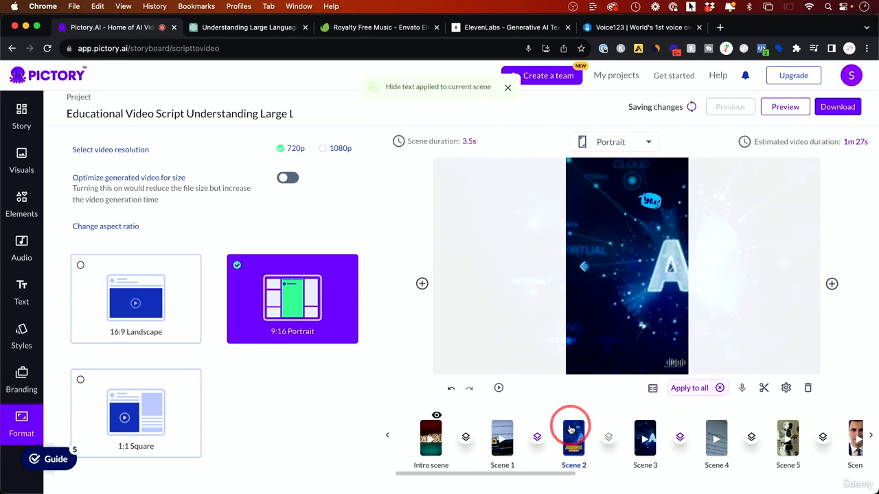
left_click(689, 392)
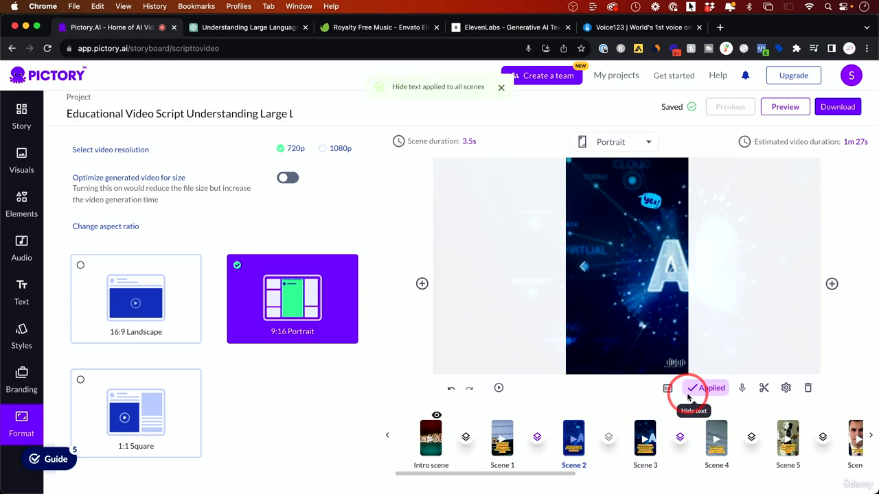
left_click(645, 438)
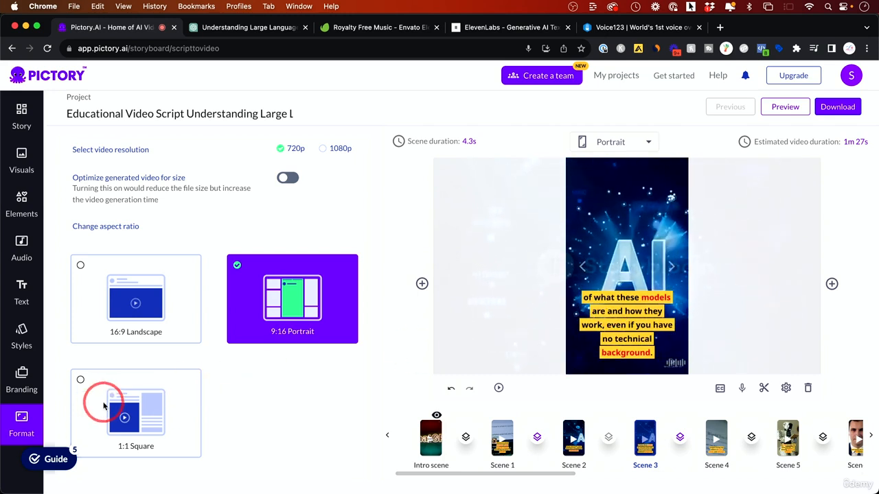
Switch the video to 1:1 Square and check Scene 1, Scene 4 and the list of available aspect ratios
left_click(81, 380)
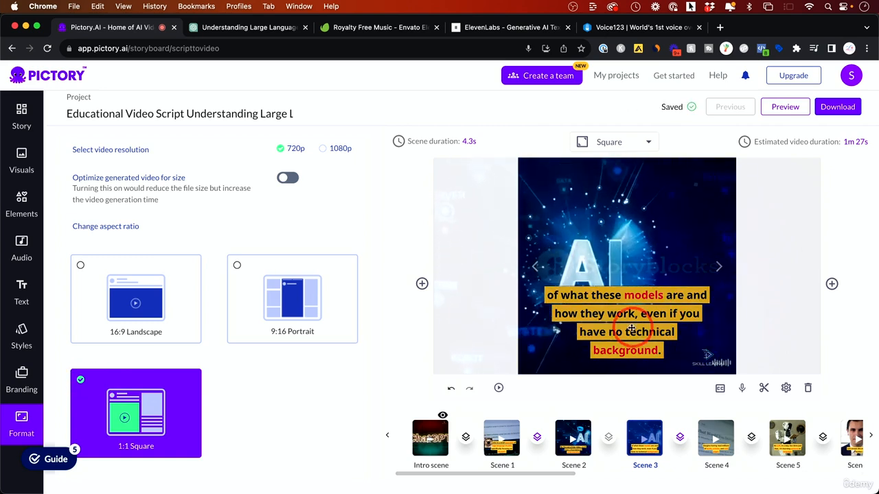
left_click(502, 429)
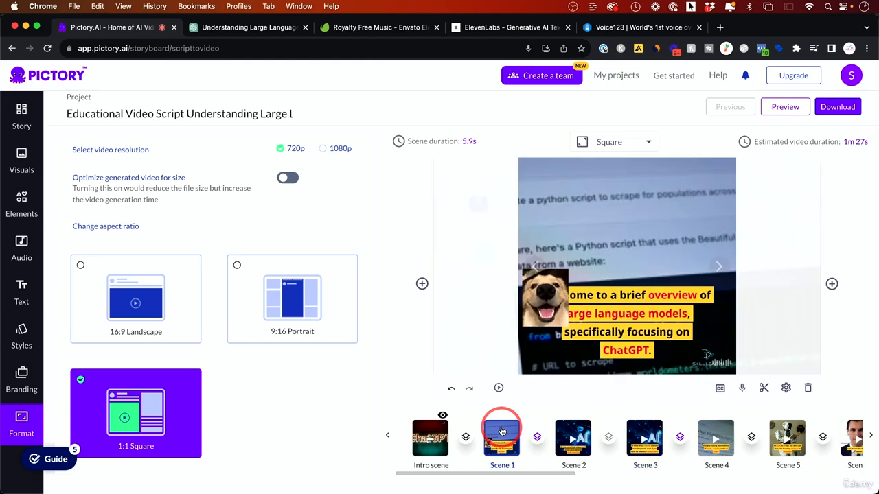
left_click(728, 431)
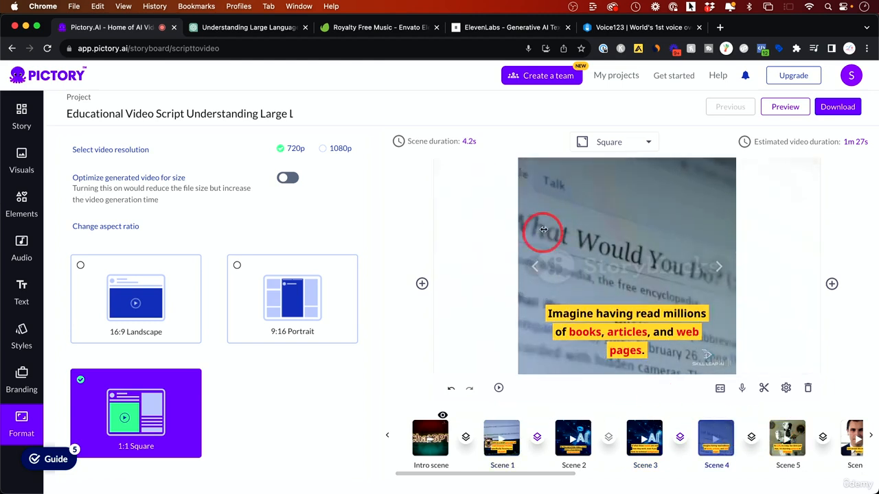
left_click(610, 144)
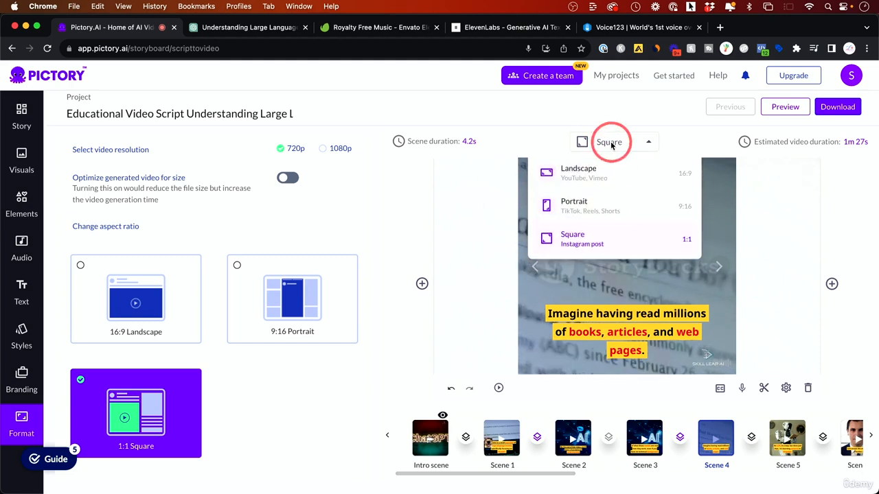
left_click(611, 144)
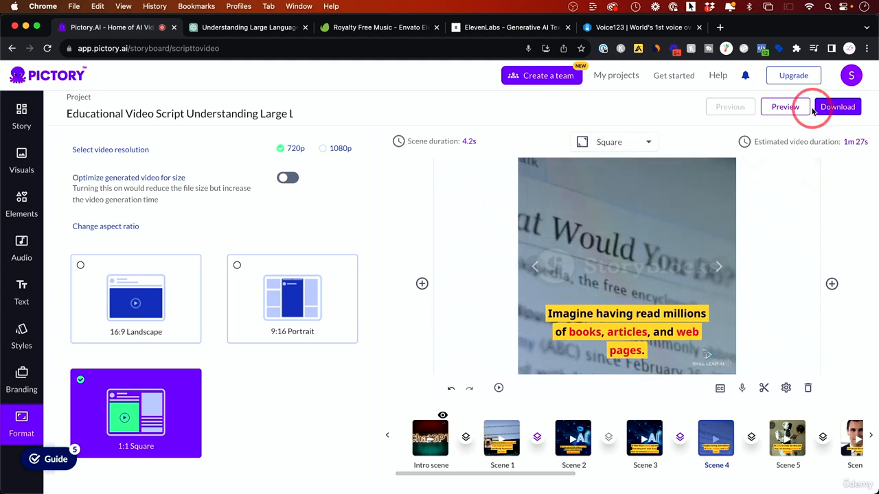
left_click(613, 145)
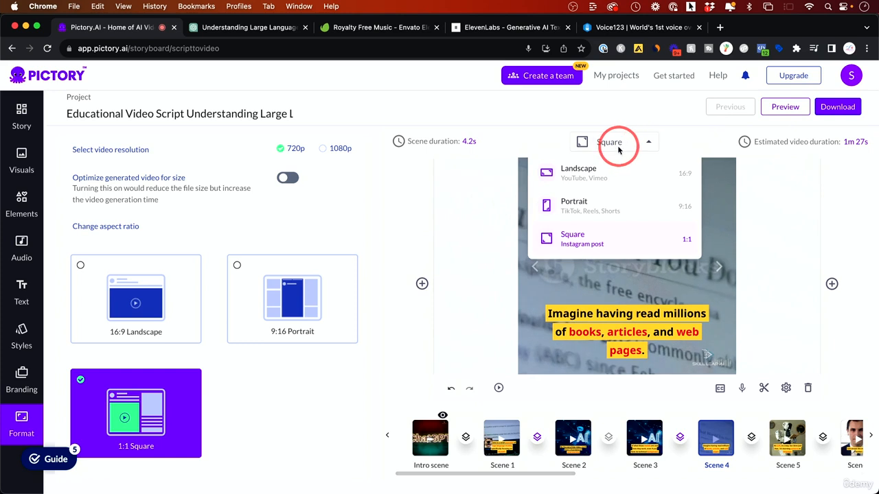
left_click(622, 146)
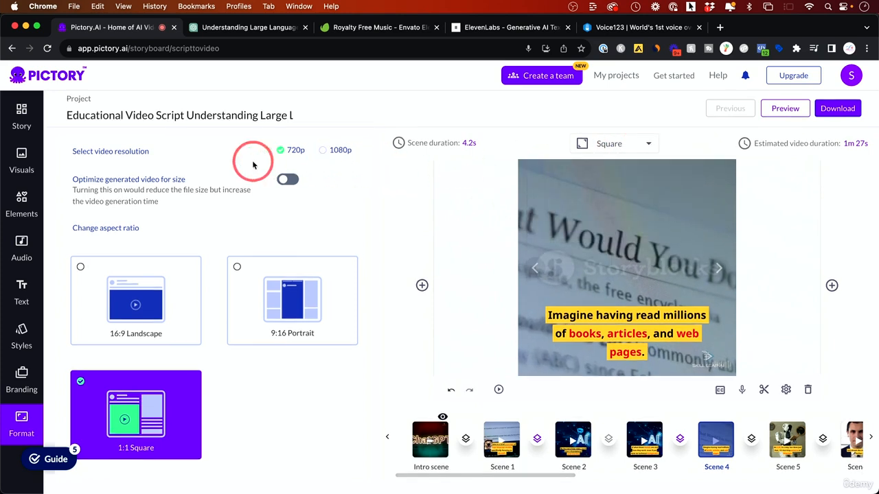
Set the resolution to 1080p with size optimization off, and change the aspect ratio to 16:9 Landscape
left_click(323, 152)
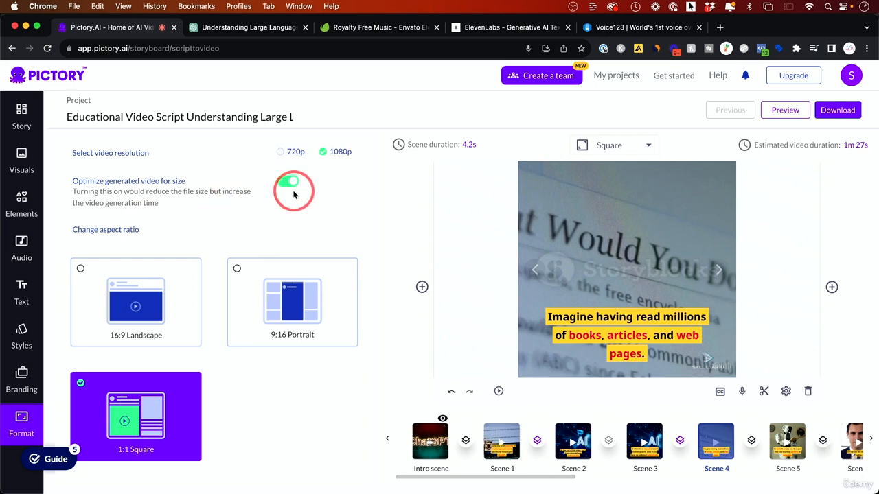
left_click(290, 184)
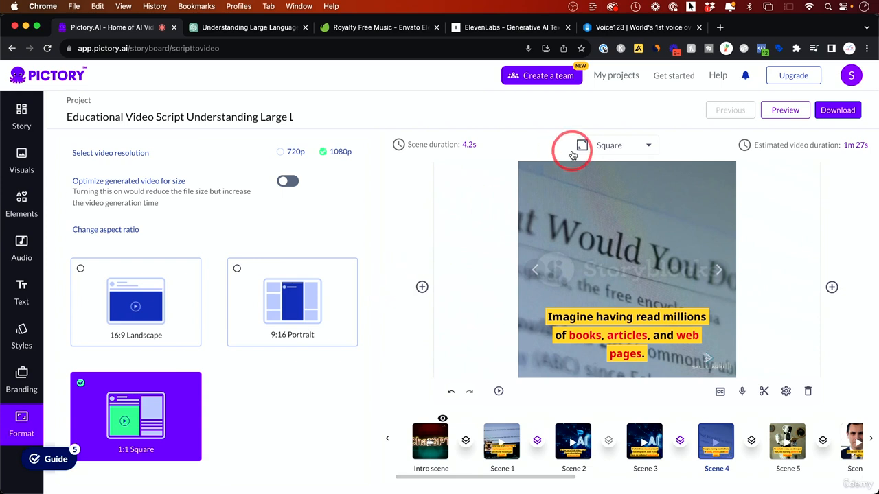
left_click(120, 310)
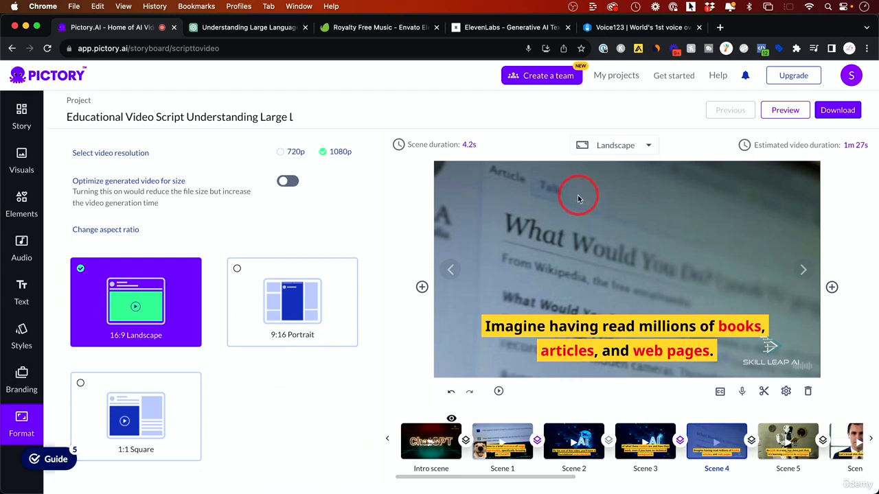
Check how Scene 1 and Scene 2 look in the landscape format
left_click(832, 115)
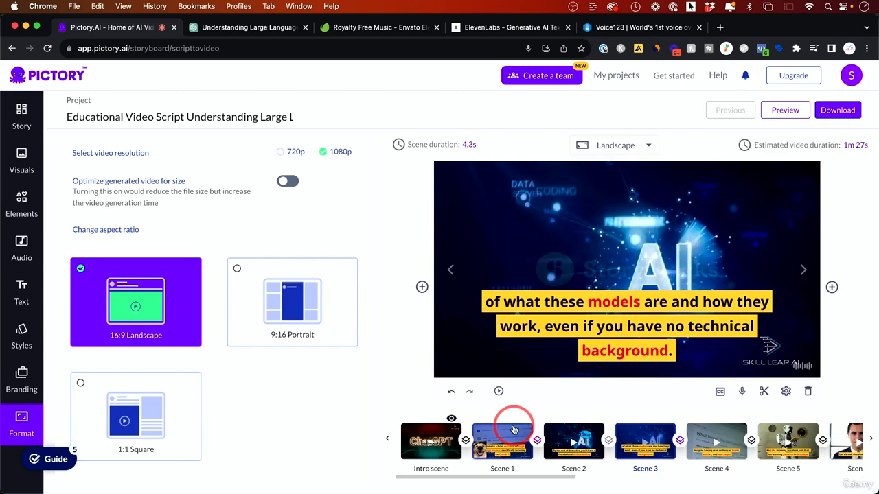
left_click(514, 427)
left_click(583, 437)
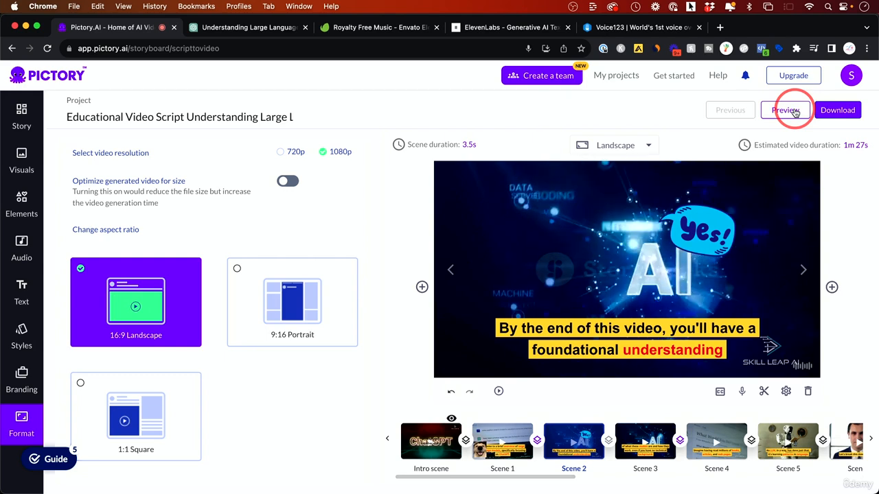
Export the project as a video and let its generation run in the background
left_click(837, 111)
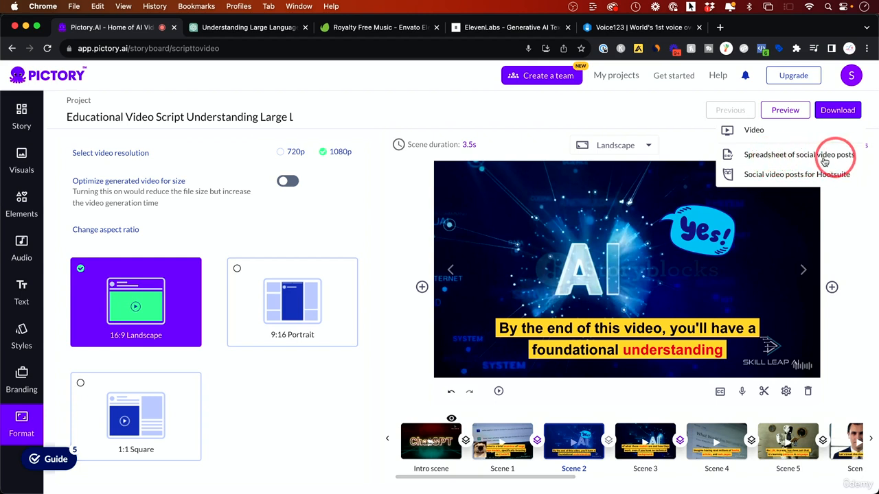
left_click(754, 131)
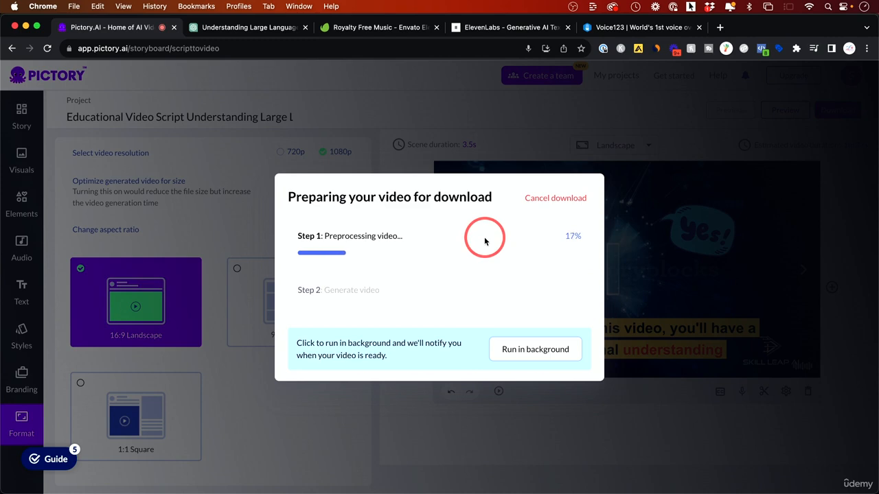
left_click(529, 357)
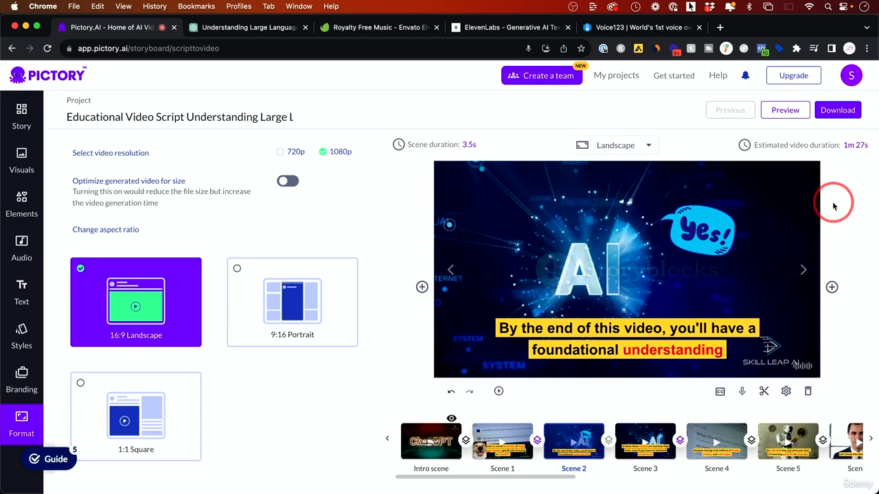
left_click(830, 112)
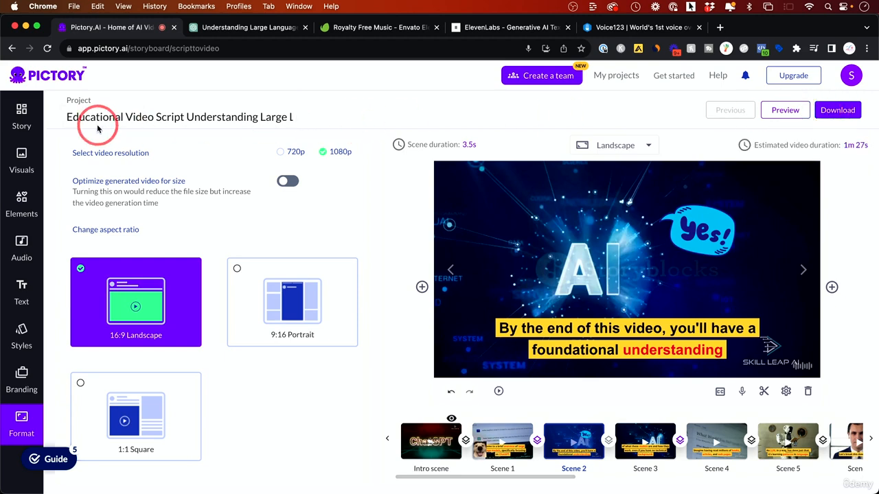
Open the files of the Educational Video Script project in My projects
left_click(614, 76)
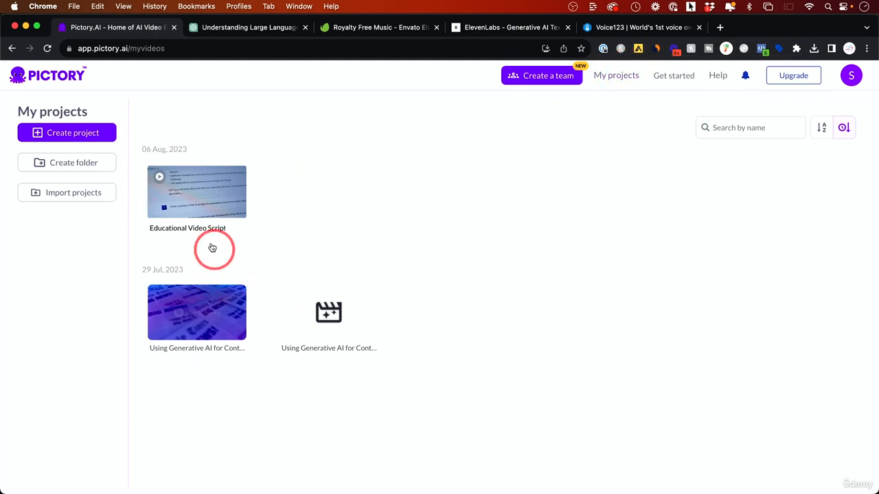
mouse_move(204, 192)
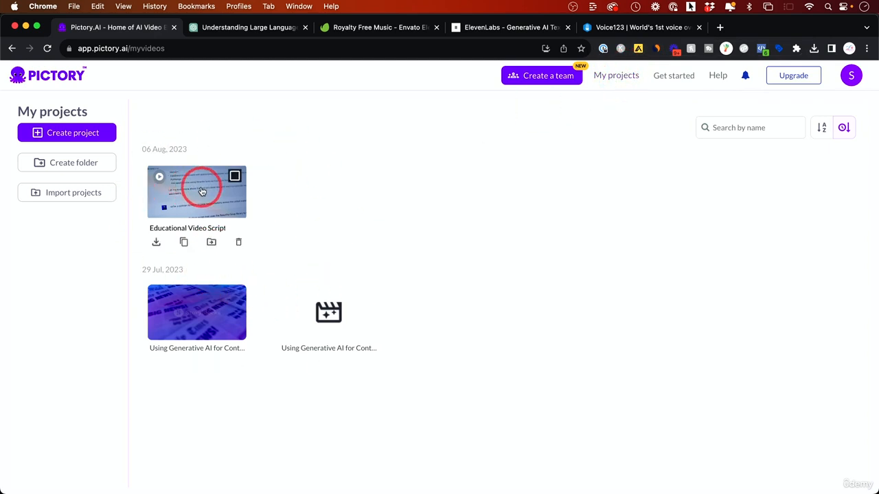
left_click(208, 183)
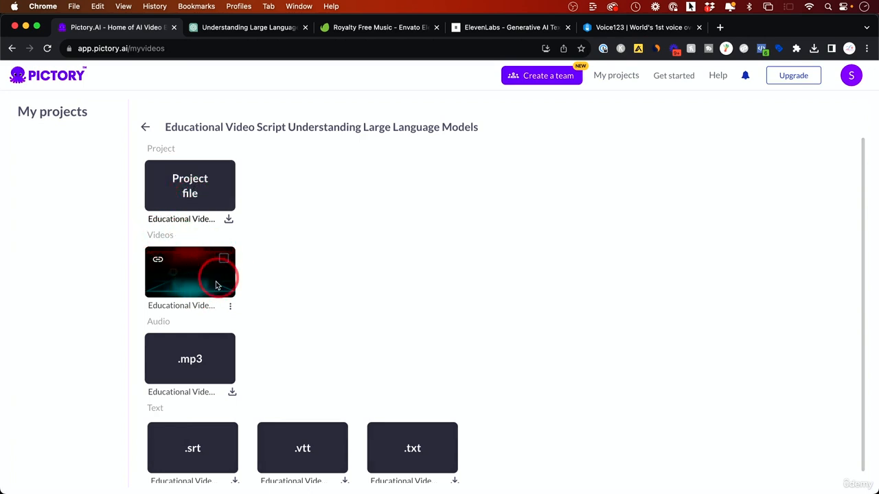
Download the generated video file of the Educational Video Script project
left_click(195, 269)
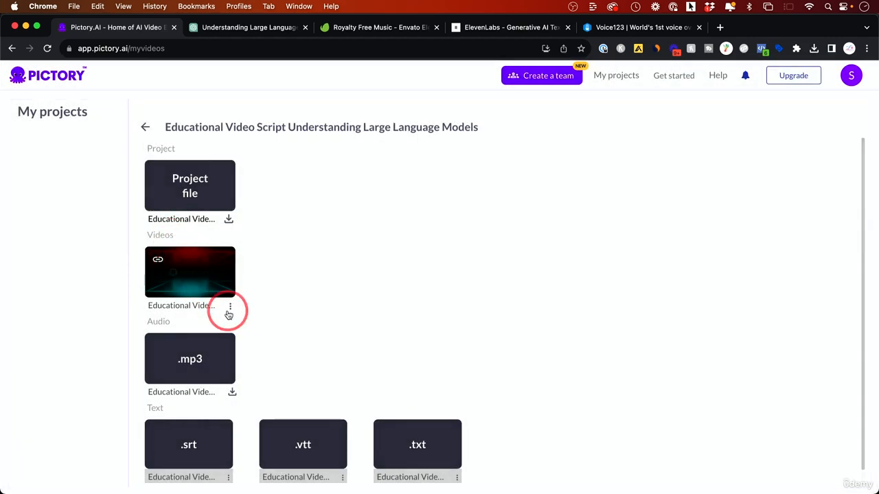
left_click(230, 305)
left_click(278, 331)
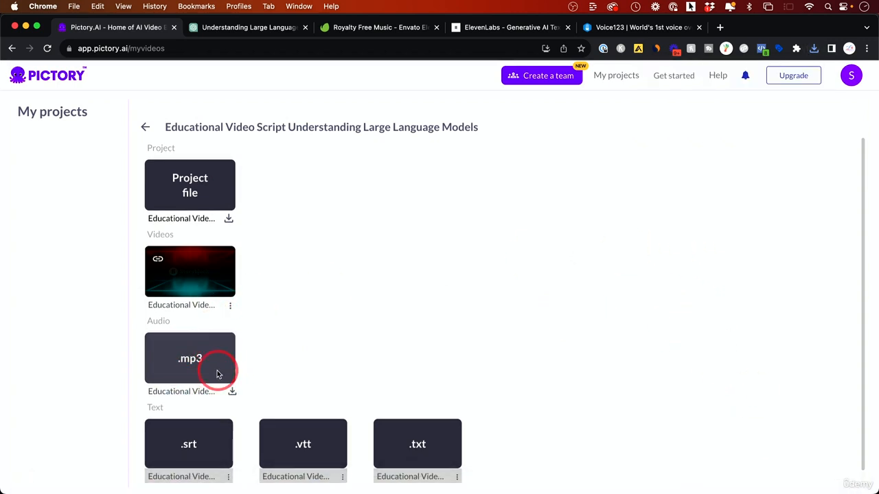
Look over the project's other downloadable files, including the .mp3 audio and the .srt, .vtt and .txt text files
scroll(217, 374, "down", 1)
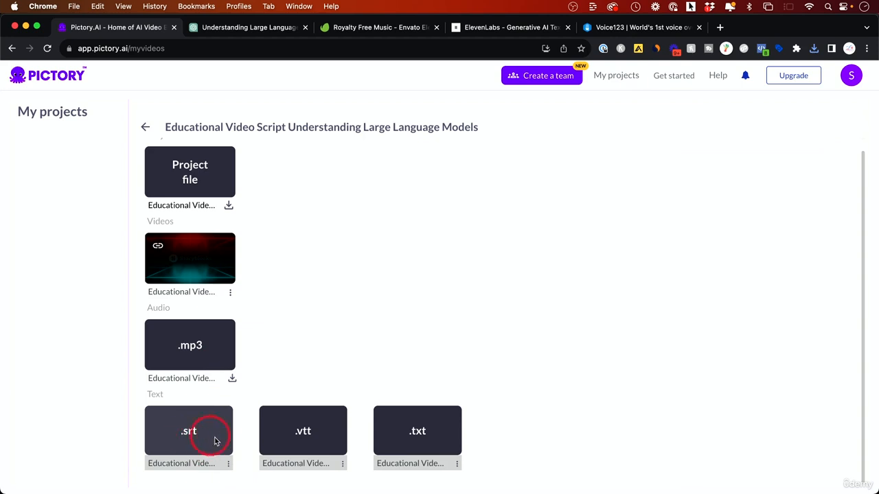
left_click(418, 436)
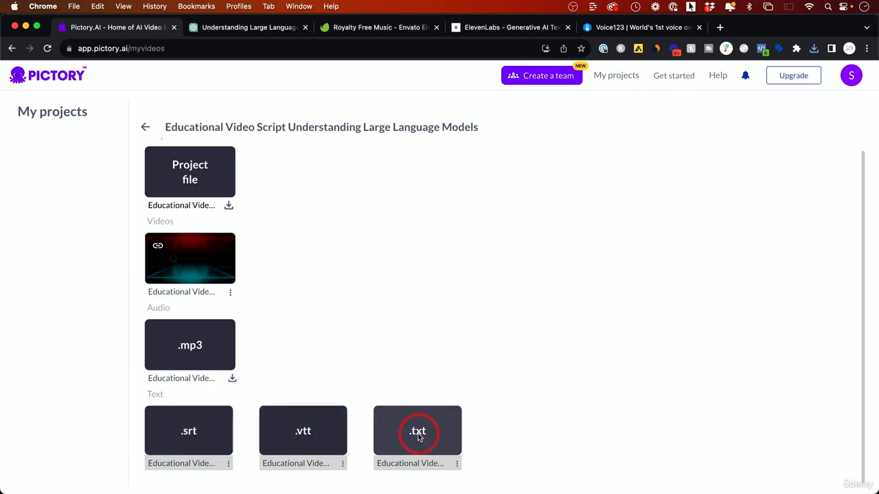
left_click(524, 428)
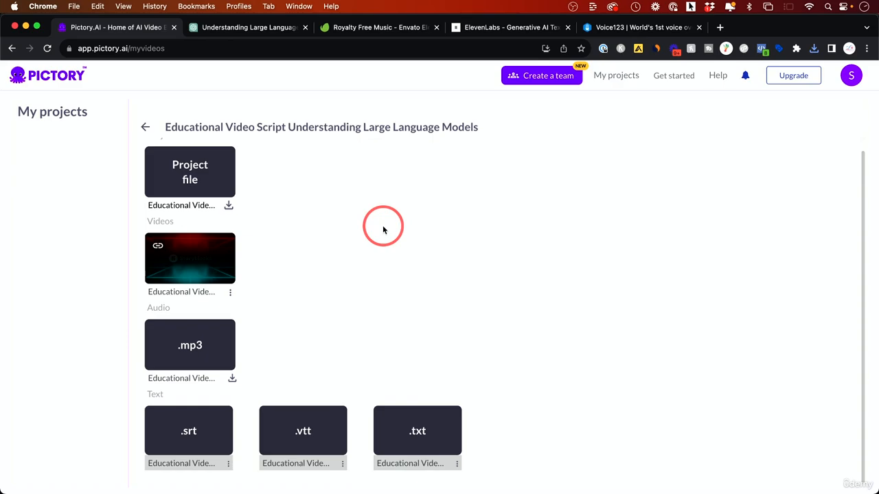
Switch to QuickTime Player, play EducationalVideoScri.mp4, skip ahead to 00:46, and close the video to return to the project files
key("super+Tab")
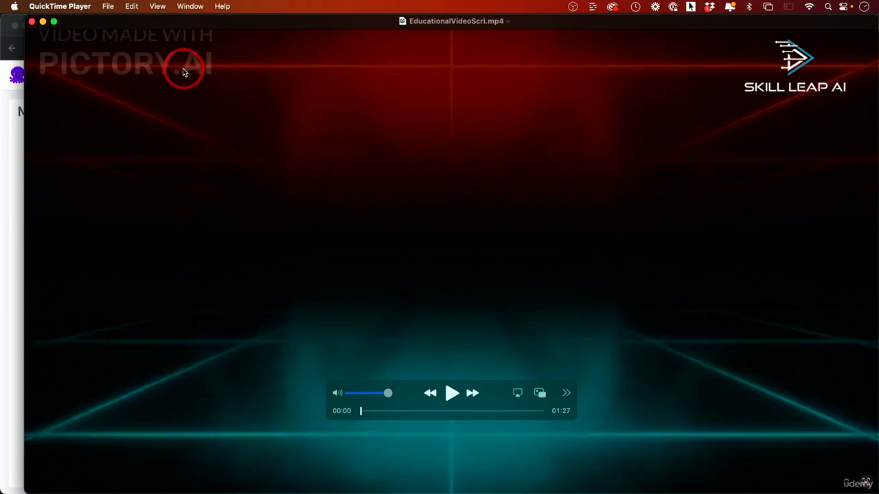
left_click(452, 394)
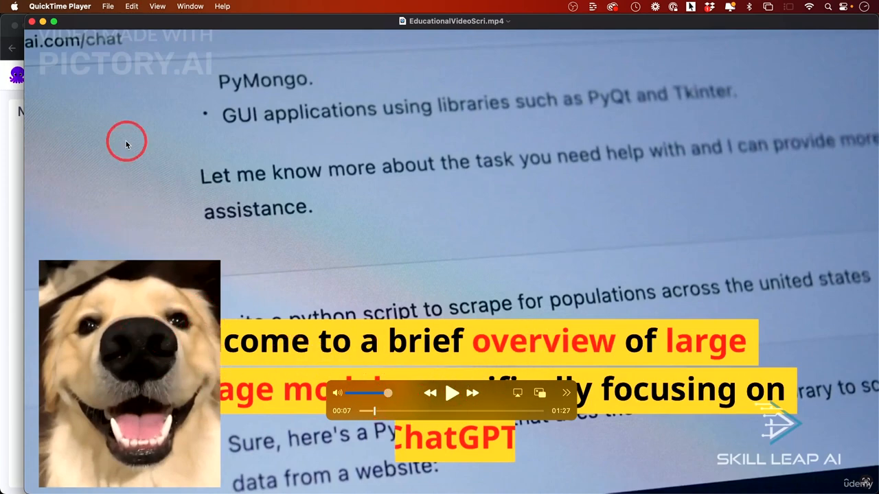
mouse_move(450, 411)
left_mouse_down()
mouse_move(435, 412)
mouse_move(505, 413)
mouse_move(397, 412)
mouse_move(456, 411)
left_mouse_up()
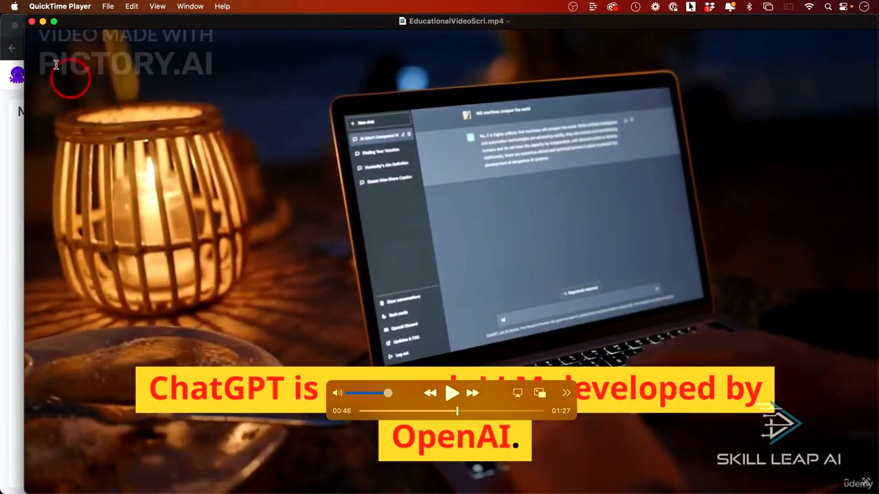
left_click(33, 21)
left_click(324, 193)
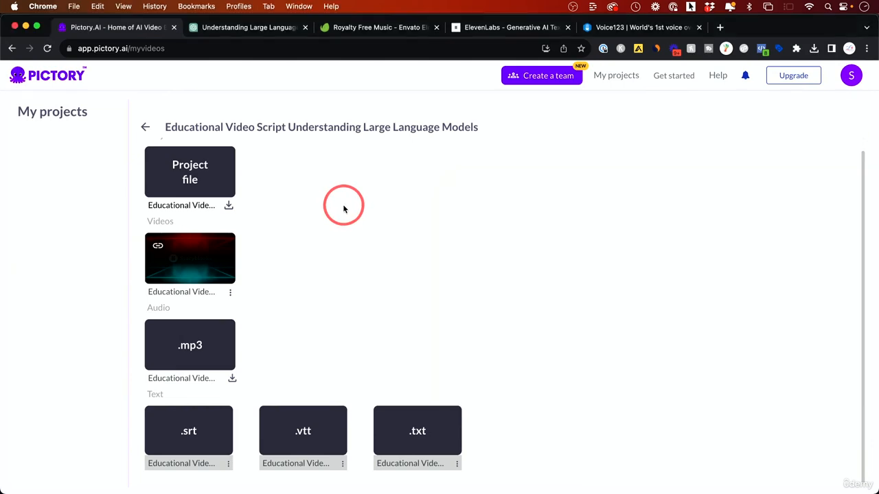
Reopen the project file in the storyboard editor and select the intro scene's text in the preview
left_click(192, 164)
left_click(198, 172)
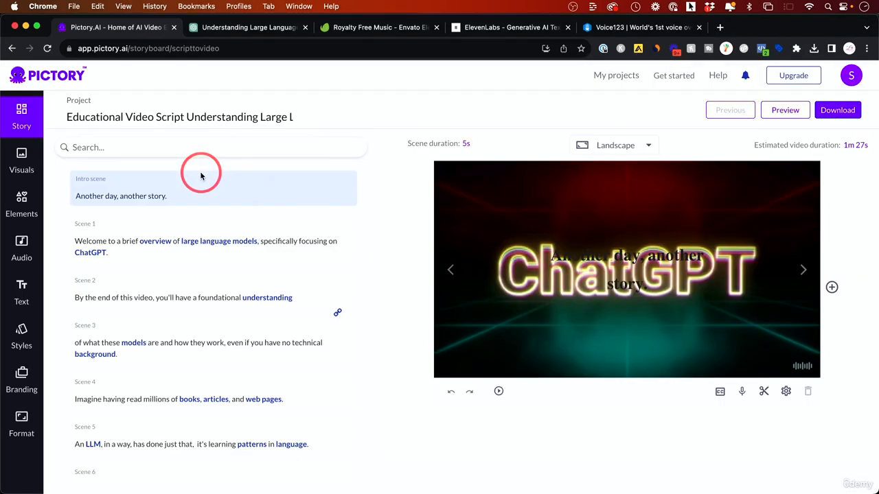
left_click(613, 254)
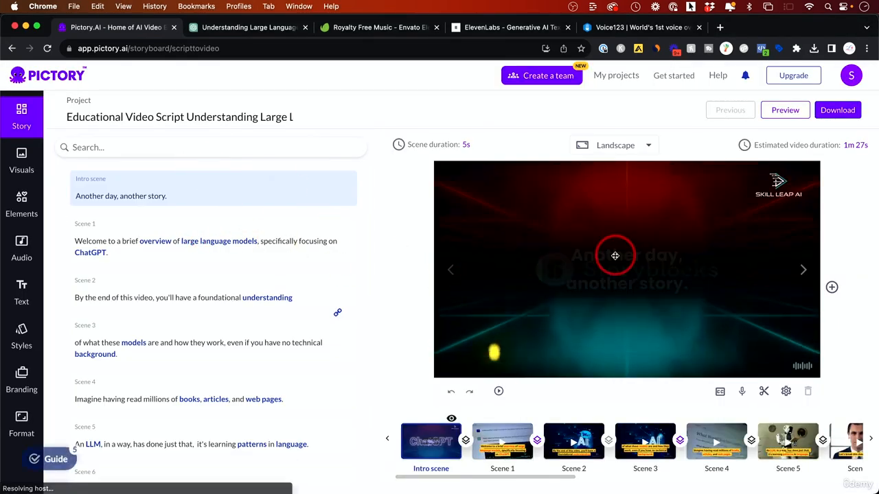
Remove the text "Another day, another story." from the intro scene in the template's branding settings
left_click(626, 257)
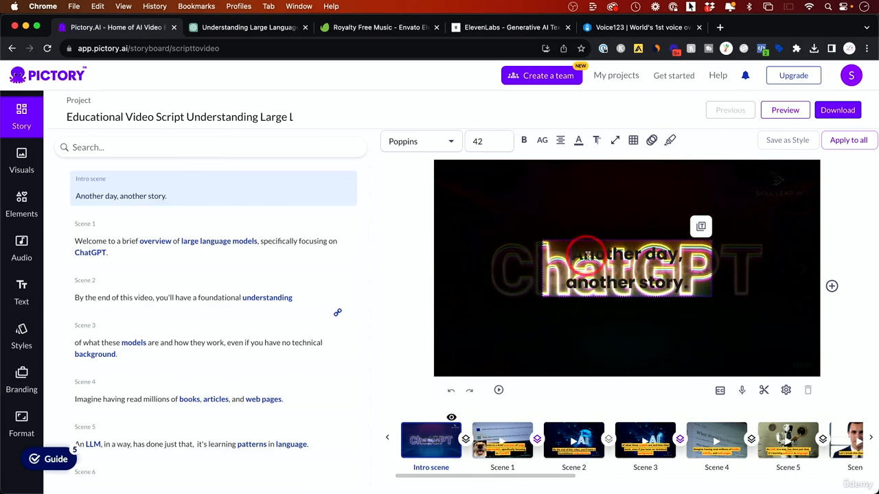
left_click(22, 381)
left_click(198, 295)
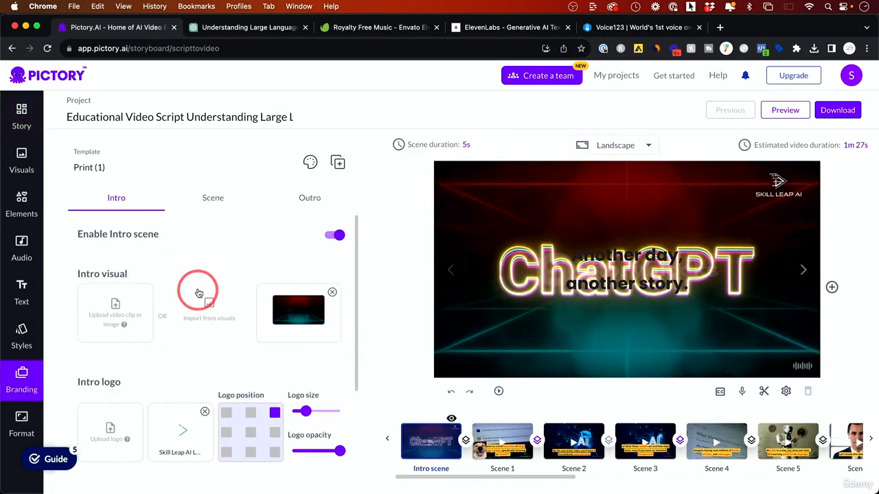
scroll(202, 241, "down", 3)
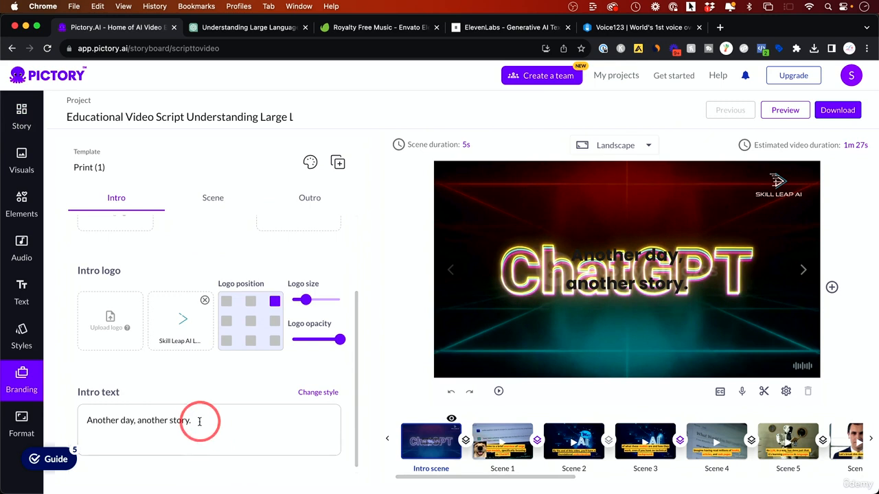
left_click_drag(199, 421, 88, 420)
key("BackSpace")
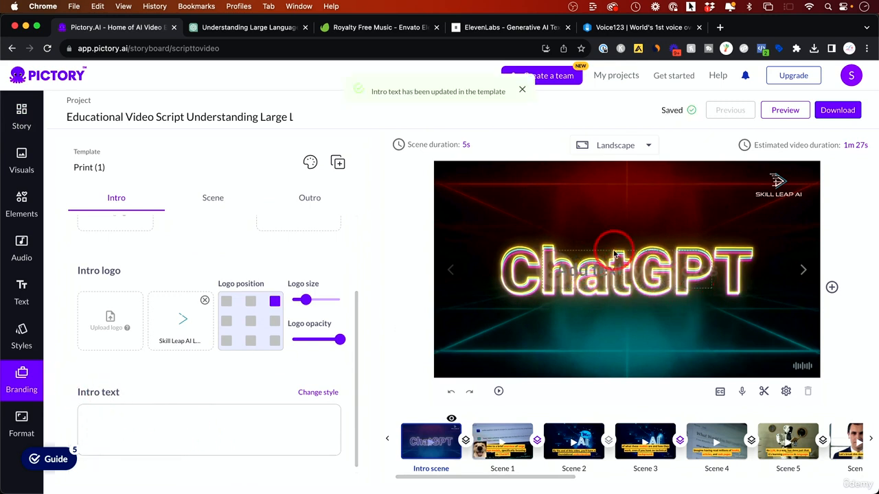
scroll(269, 289, "up", 3)
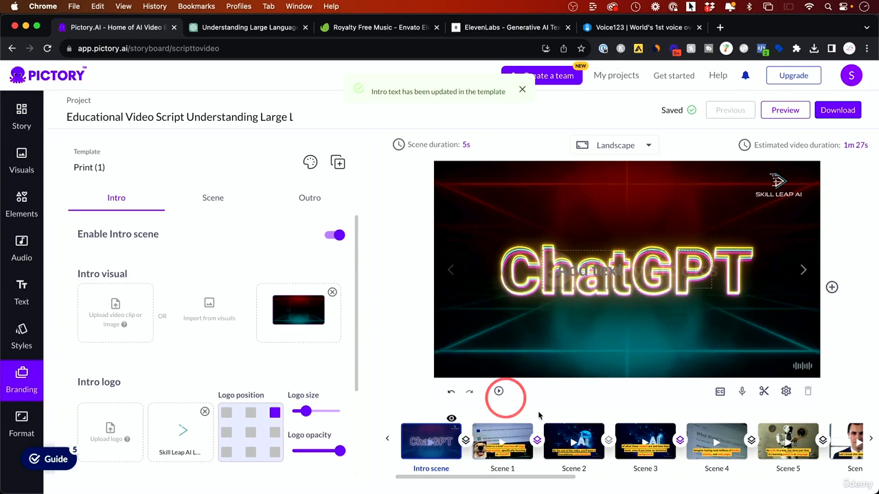
Move the dog picture in Scene 1 up to the upper-left corner of the frame
left_click(502, 441)
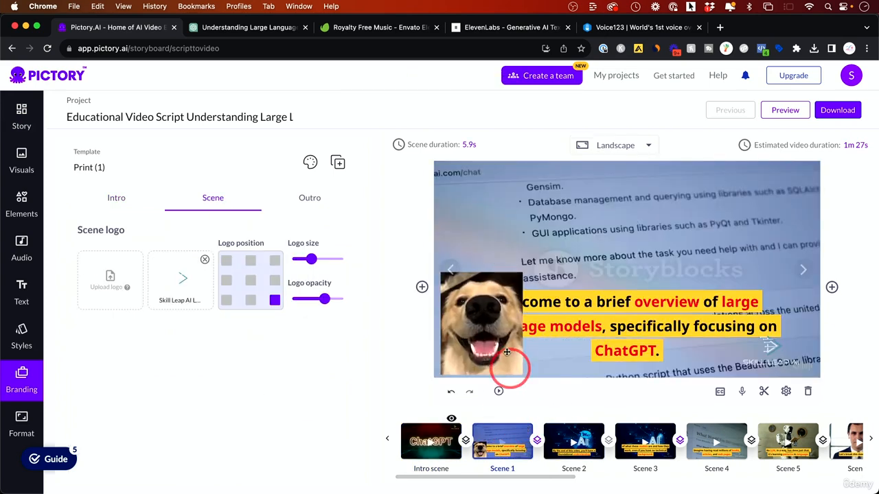
left_click(490, 320)
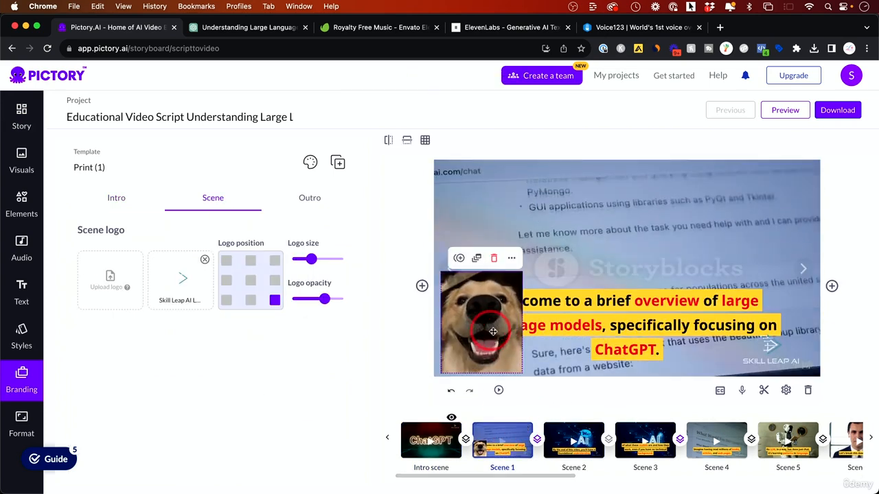
left_click_drag(486, 330, 479, 256)
left_click(529, 436)
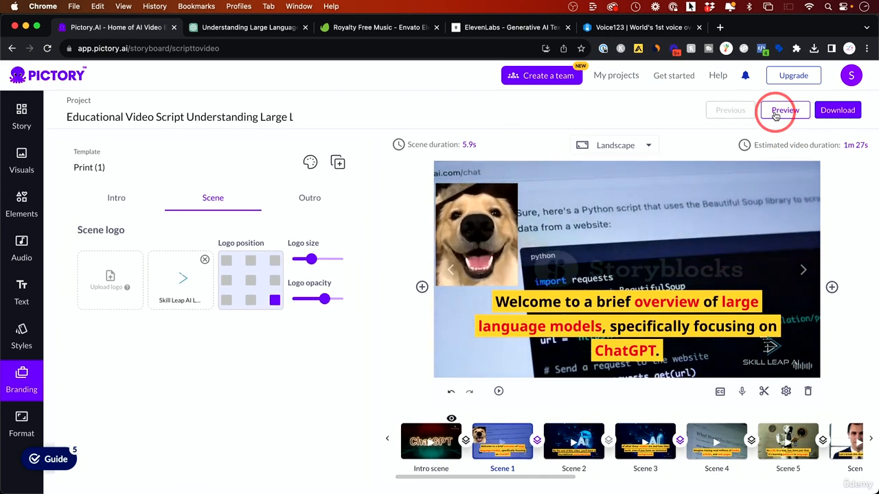
Generate the edited project again as a downloadable video and let the processing run in the background
left_click(848, 114)
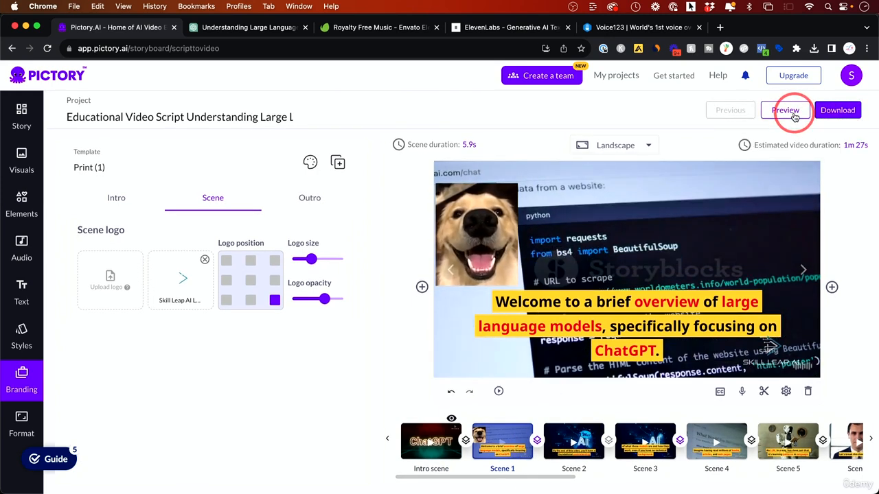
mouse_move(837, 114)
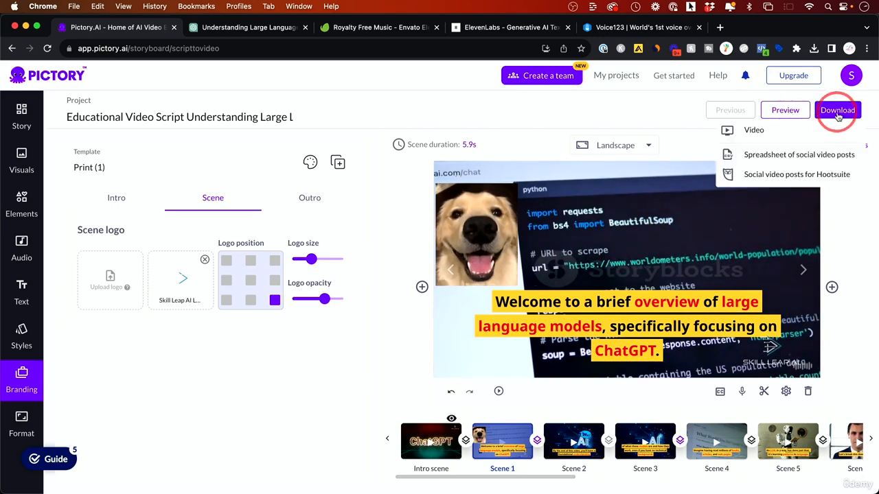
left_click(836, 114)
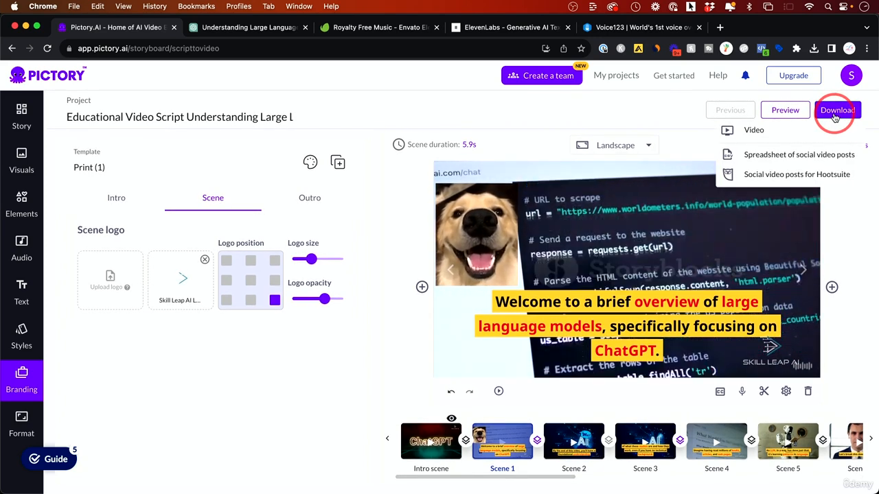
left_click(777, 133)
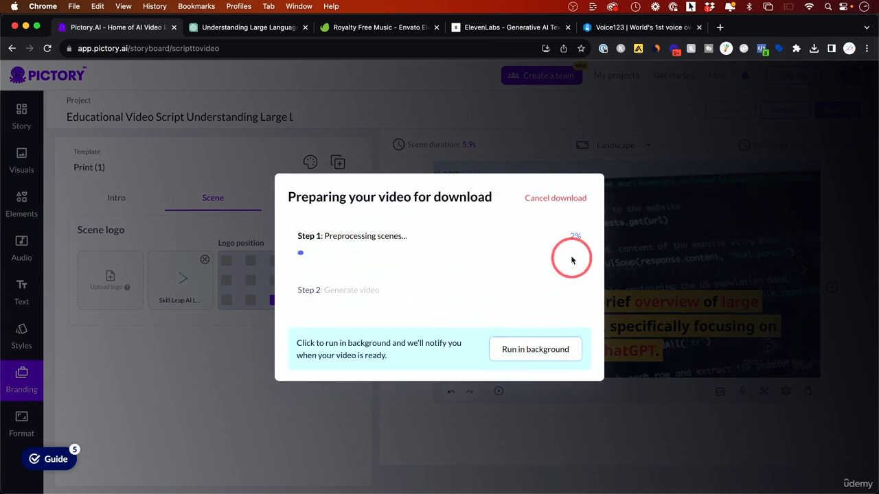
left_click(533, 351)
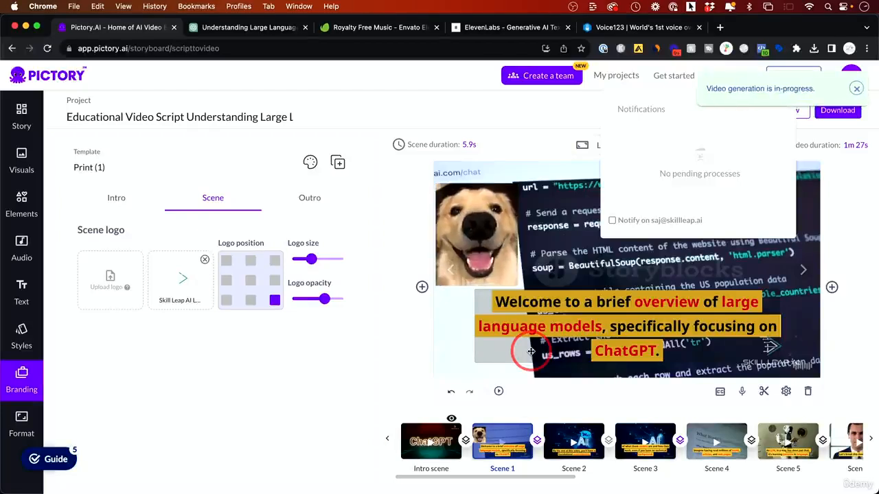
Open the overview of saved projects, and return to the start page with the video creation options
left_click(611, 78)
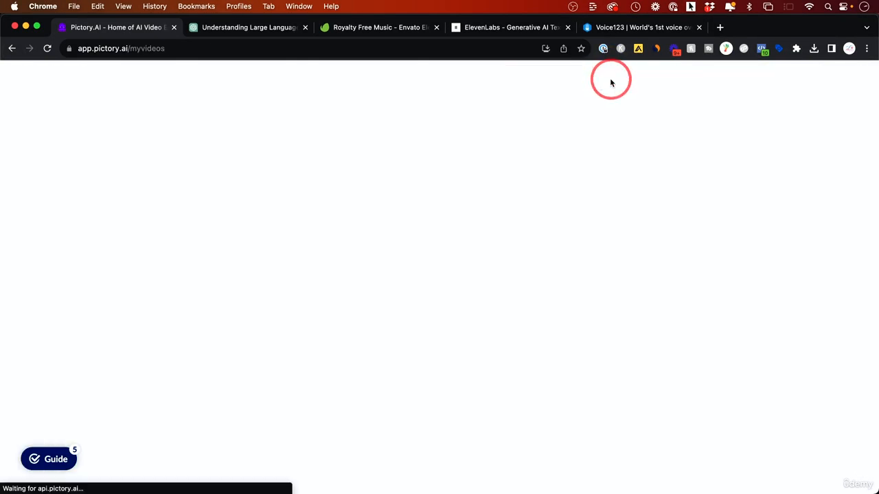
mouse_move(235, 238)
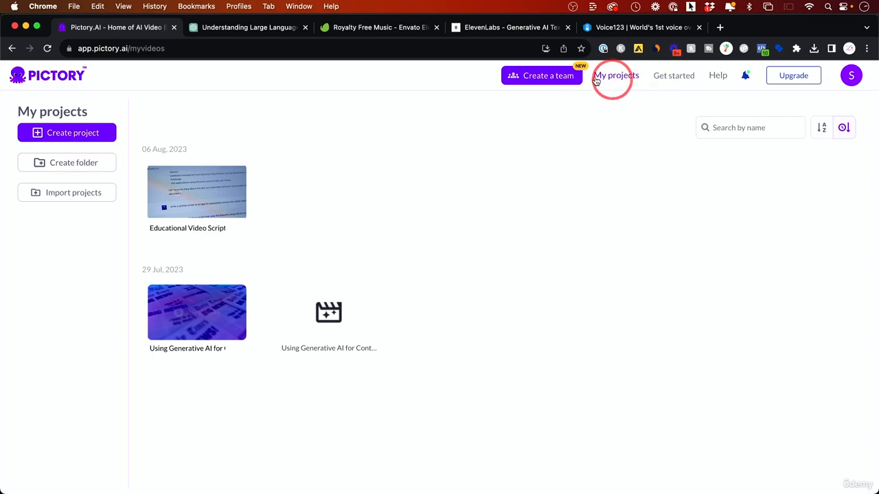
left_click(50, 75)
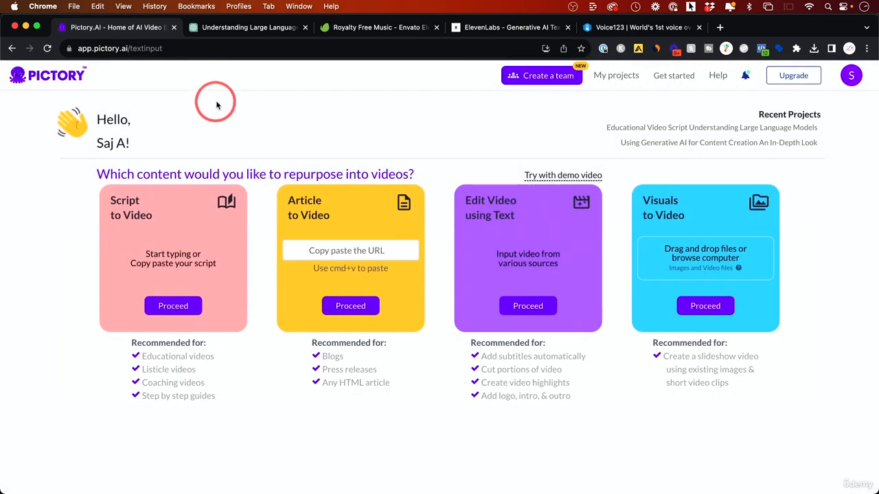